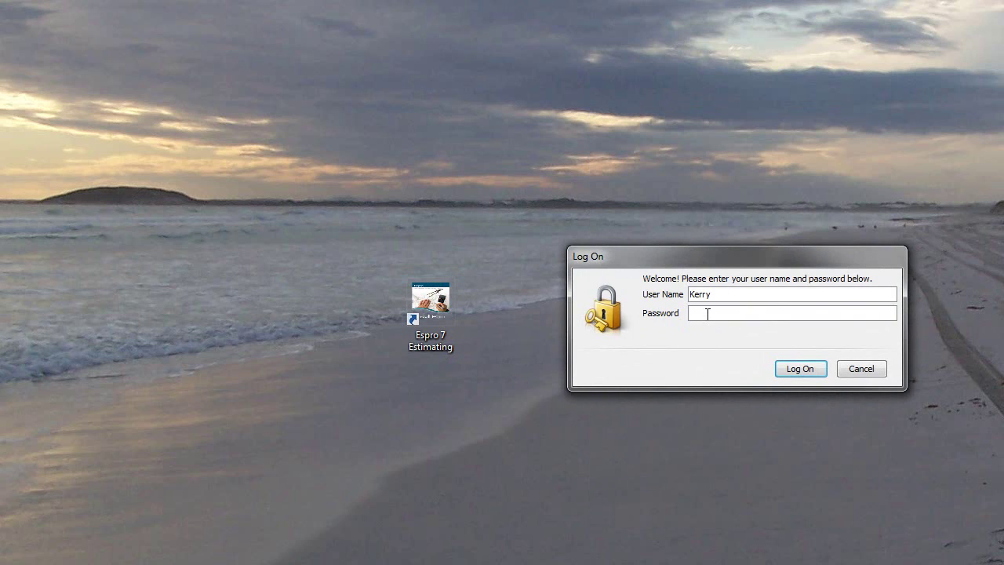
# Log on with the account password and maximize the Estimate list window.
pyautogui.write('****')
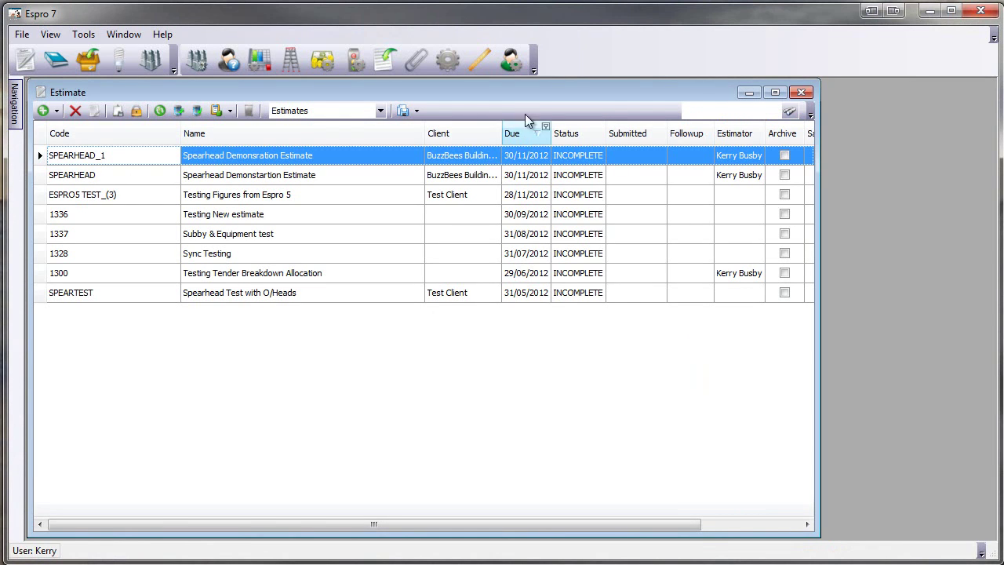
pyautogui.doubleClick(523, 91)
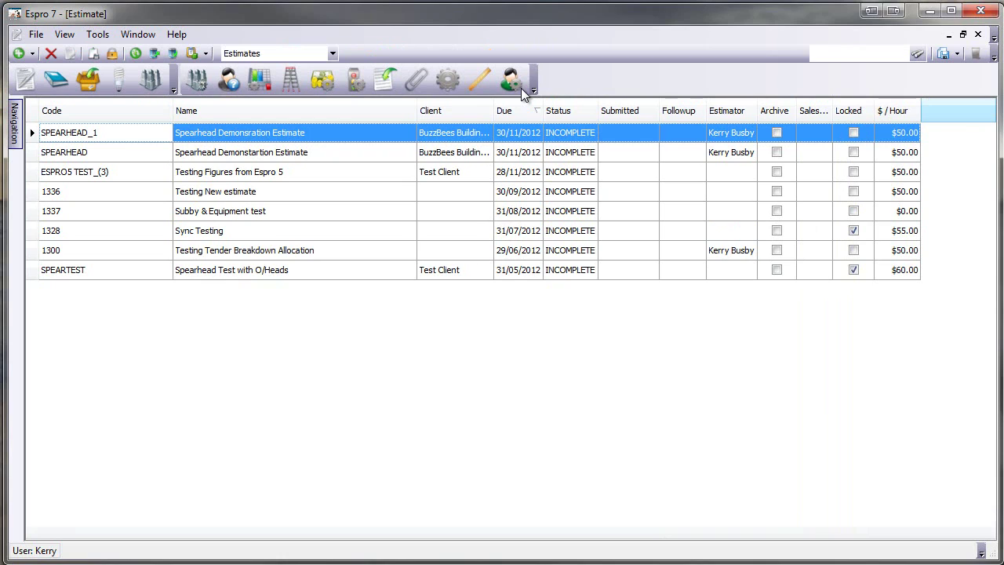
# Show the filter row in the estimates list and activate its Name filter cell.
pyautogui.rightClick(85, 114)
pyautogui.click(143, 316)
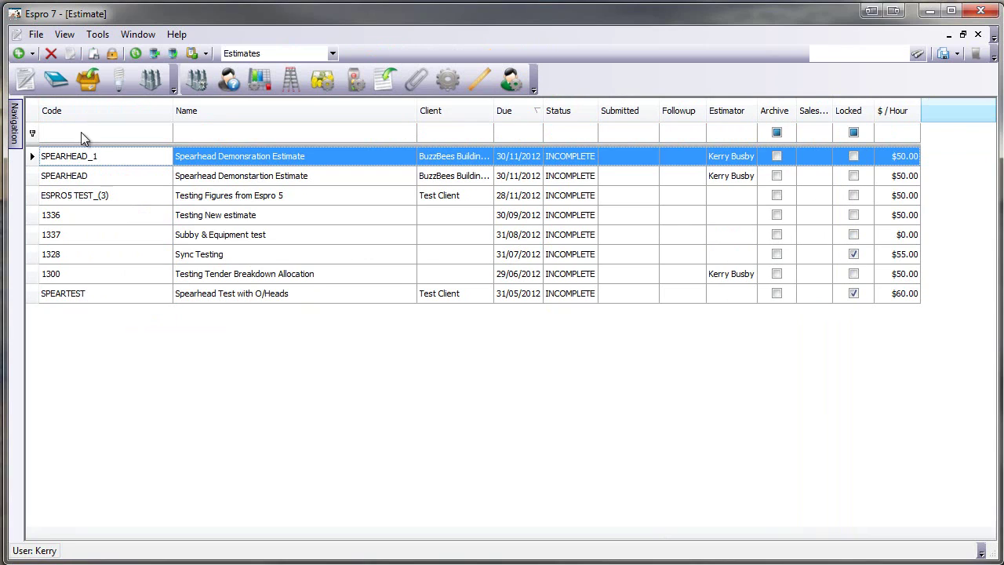
pyautogui.click(205, 134)
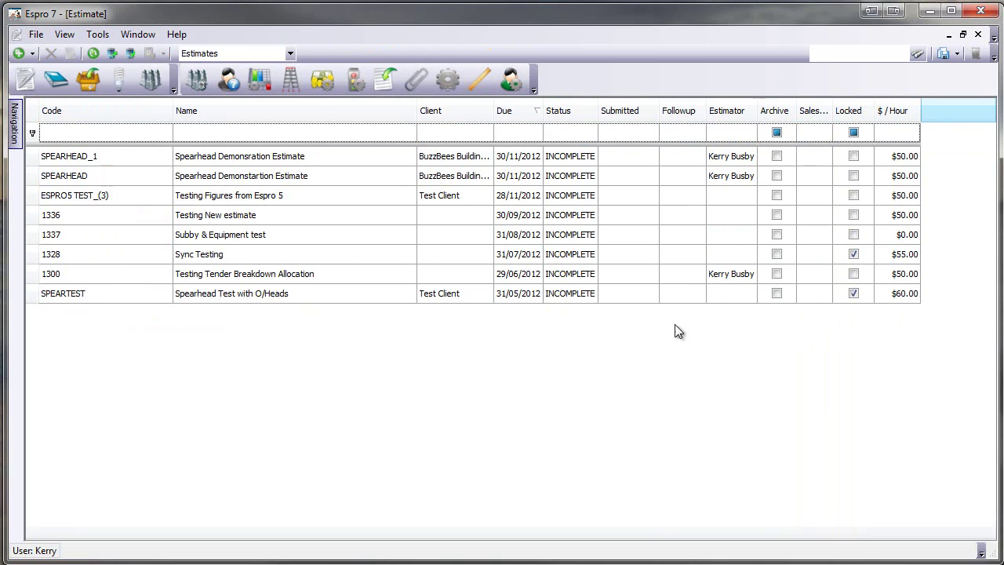
# Open the SPEARHEAD_1 estimate and view the available status options, keeping Incomplete.
pyautogui.click(108, 160)
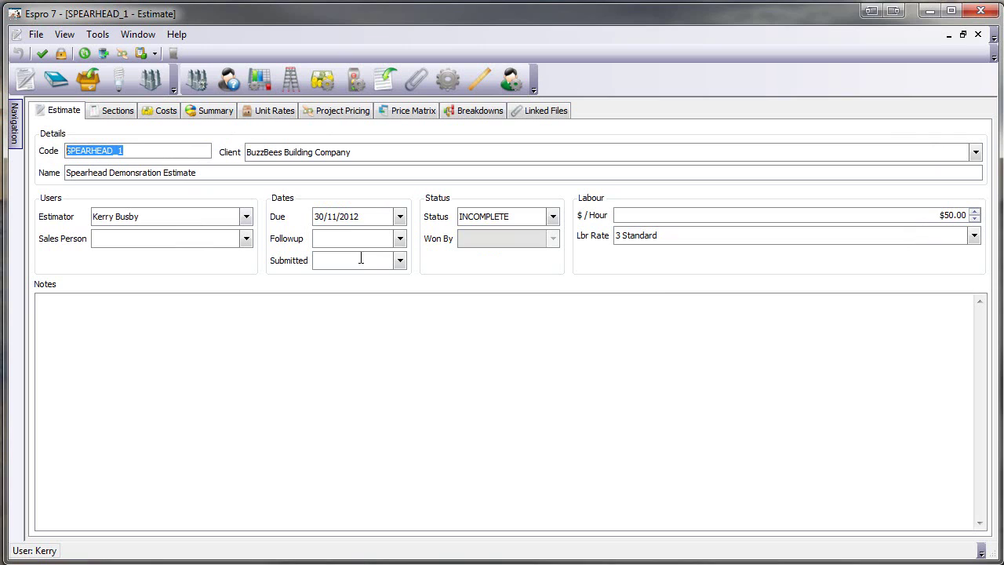
pyautogui.click(554, 218)
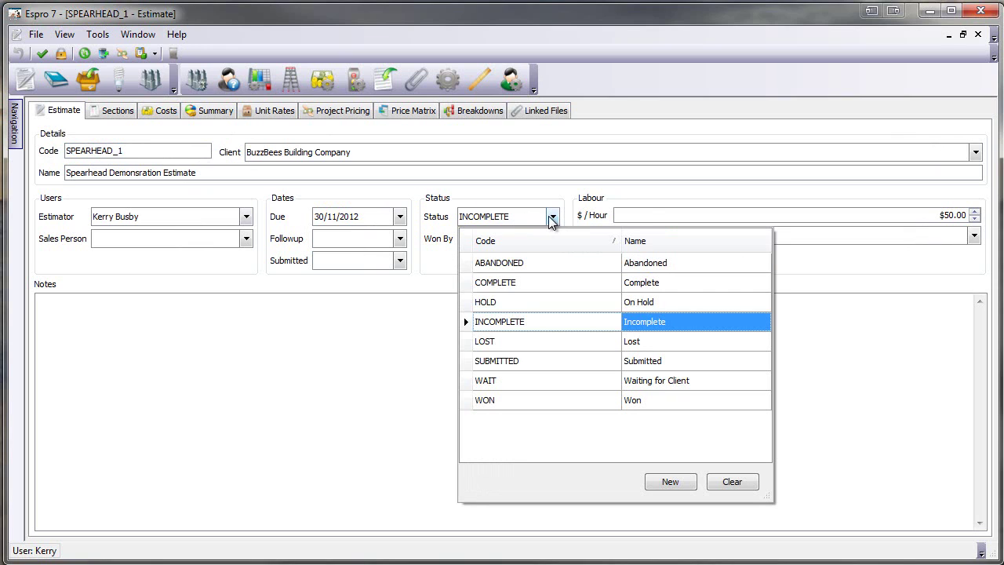
pyautogui.click(554, 217)
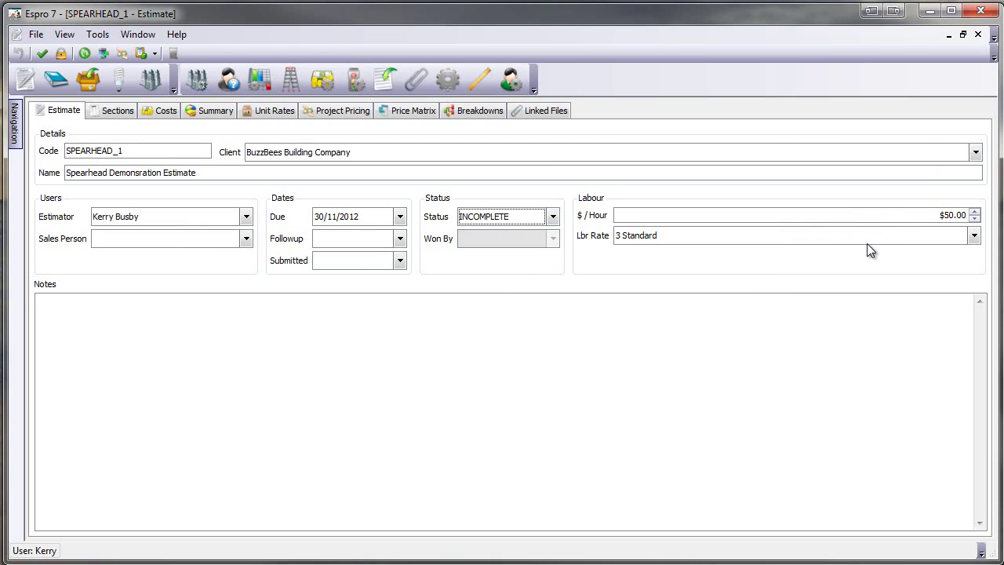
# Examine the POWER section's items and the component breakdown of the first GPO 16 assembly.
pyautogui.click(120, 112)
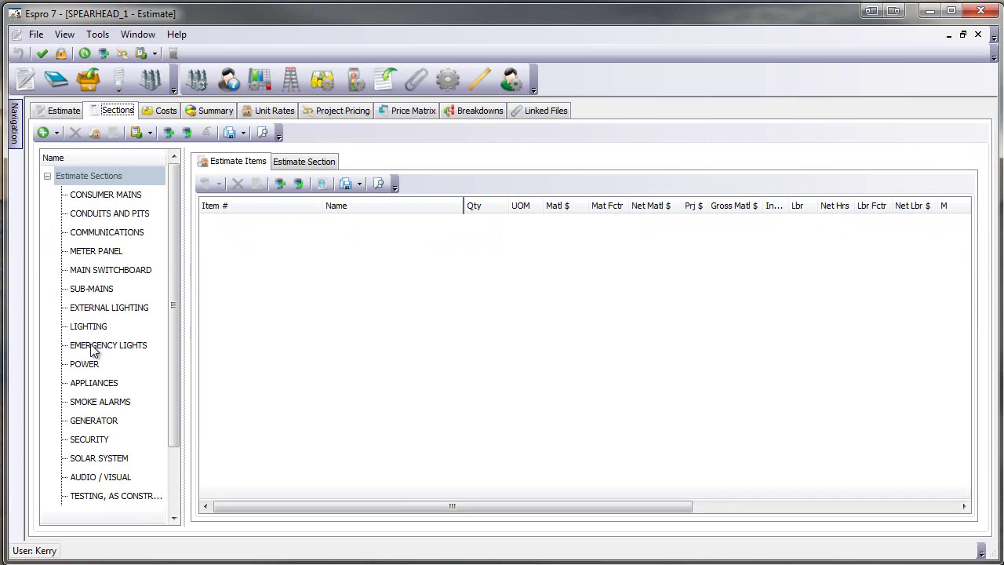
pyautogui.click(84, 364)
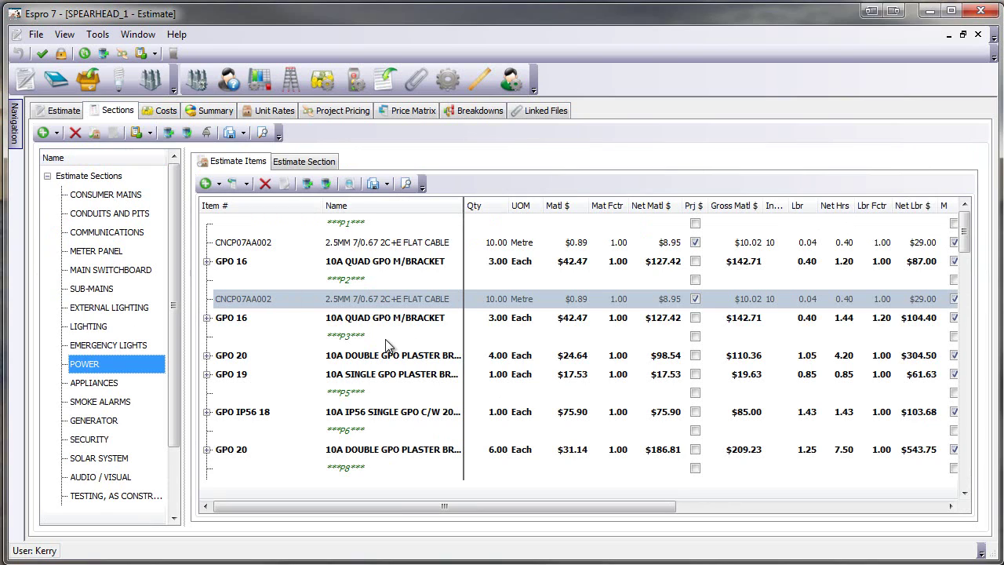
pyautogui.click(206, 261)
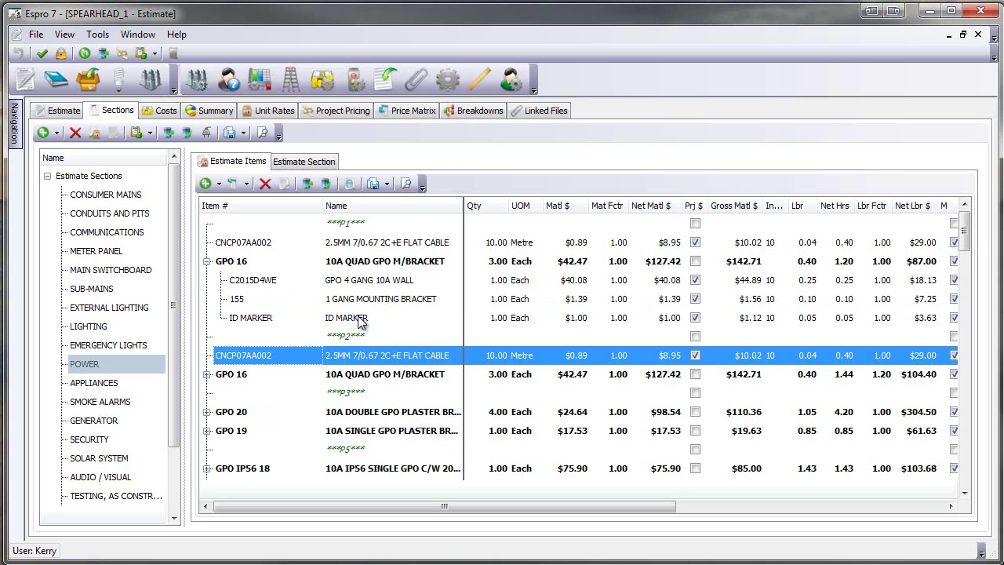
pyautogui.click(494, 265)
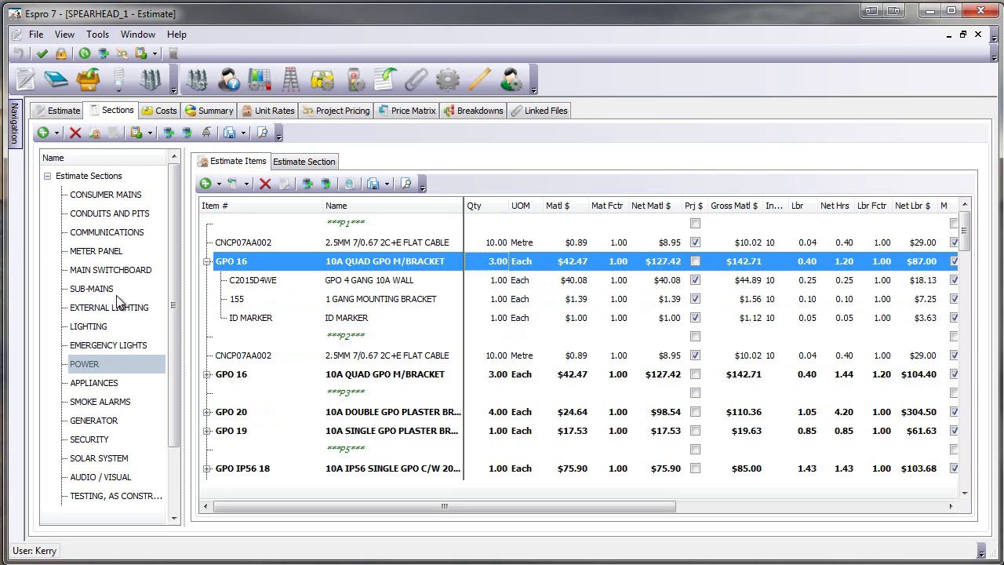
# In the 1 Item section, set the 2.5MM 50/0.25 3C OD CU FLEX quantity within GPO PEND 03 to 2.00 metres.
pyautogui.moveTo(175, 302); pyautogui.dragTo(174, 365)
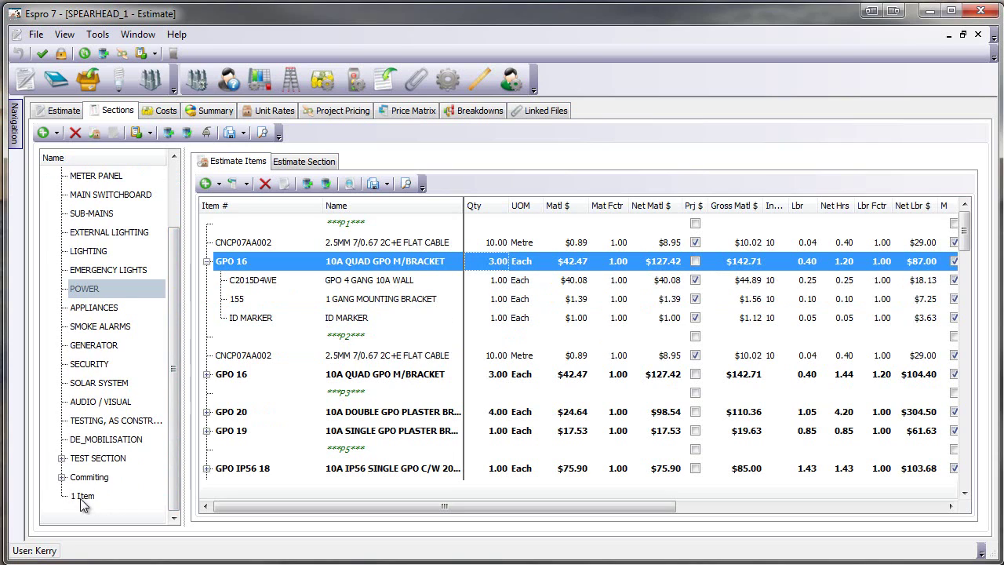
pyautogui.click(83, 493)
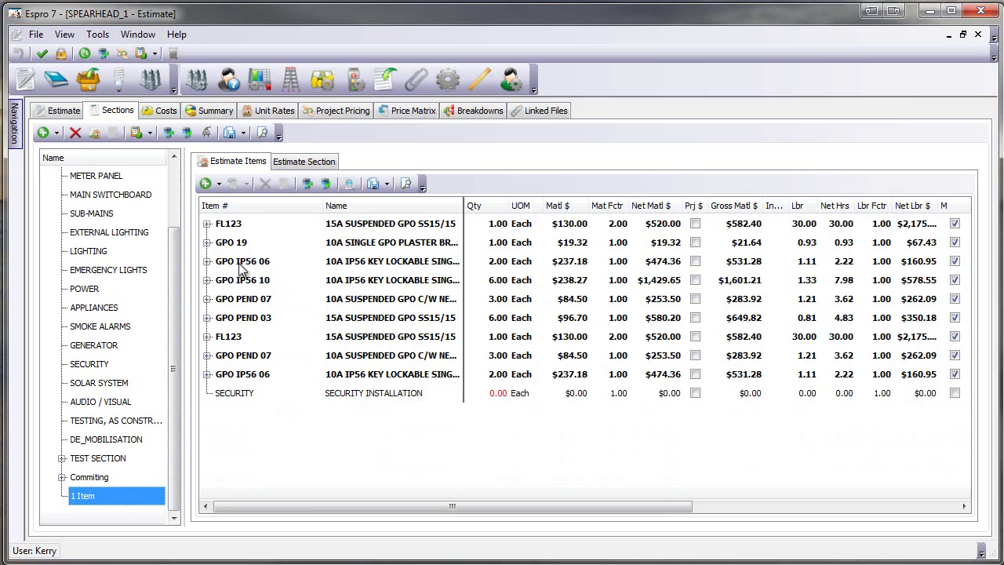
pyautogui.click(208, 319)
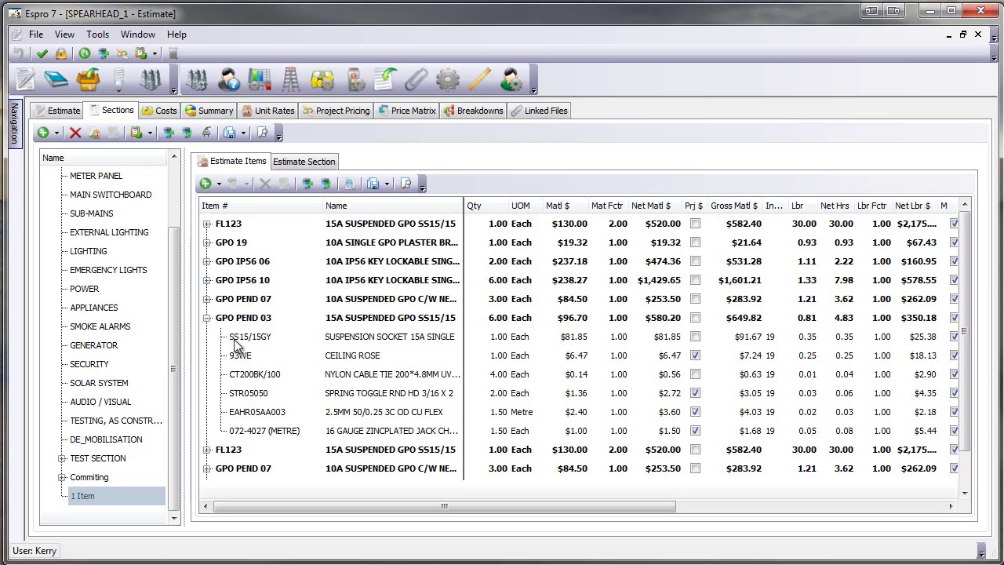
pyautogui.click(495, 419)
pyautogui.click(497, 413)
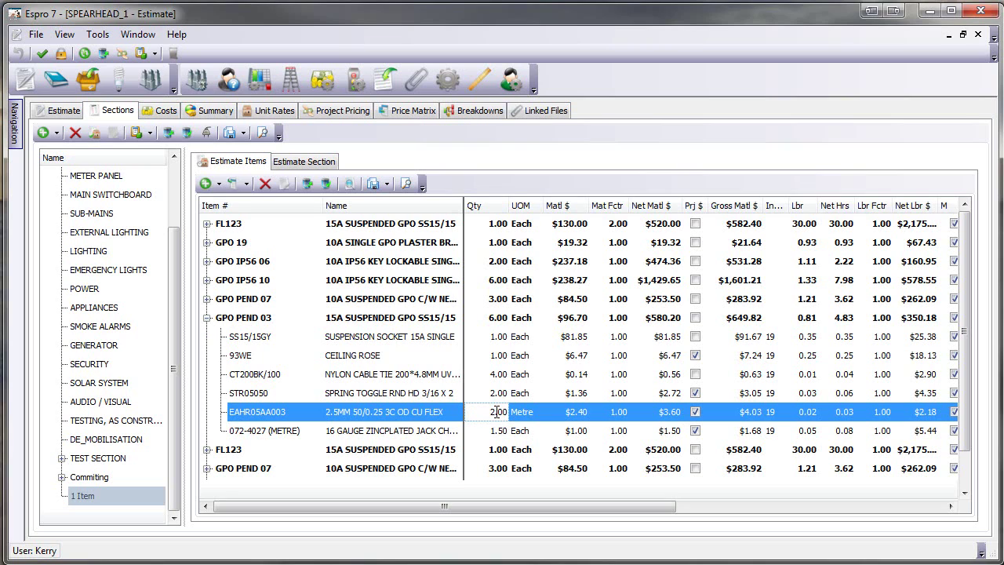
pyautogui.click(499, 436)
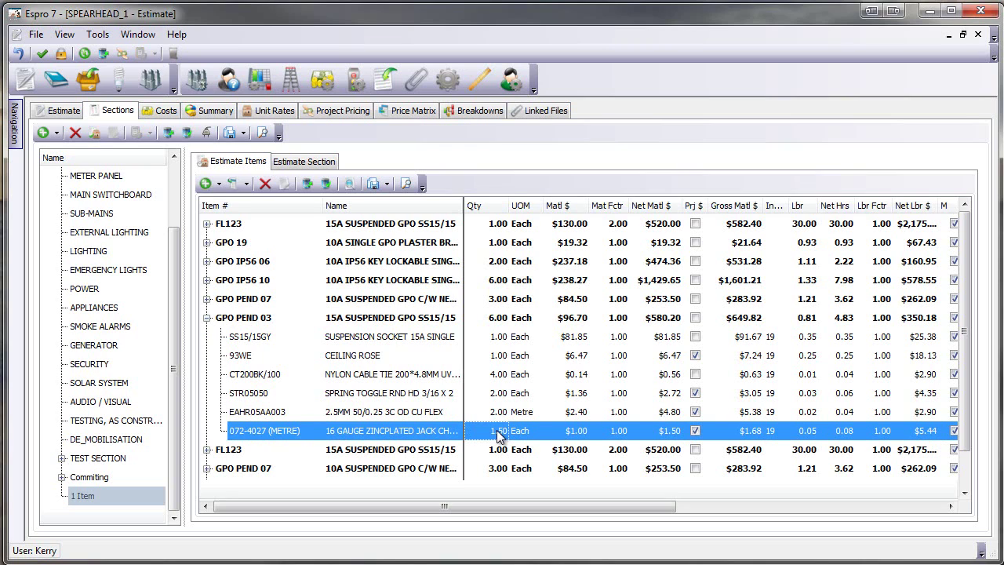
# Review the POWER section's items again, along with the estimate's additional costs.
pyautogui.click(78, 292)
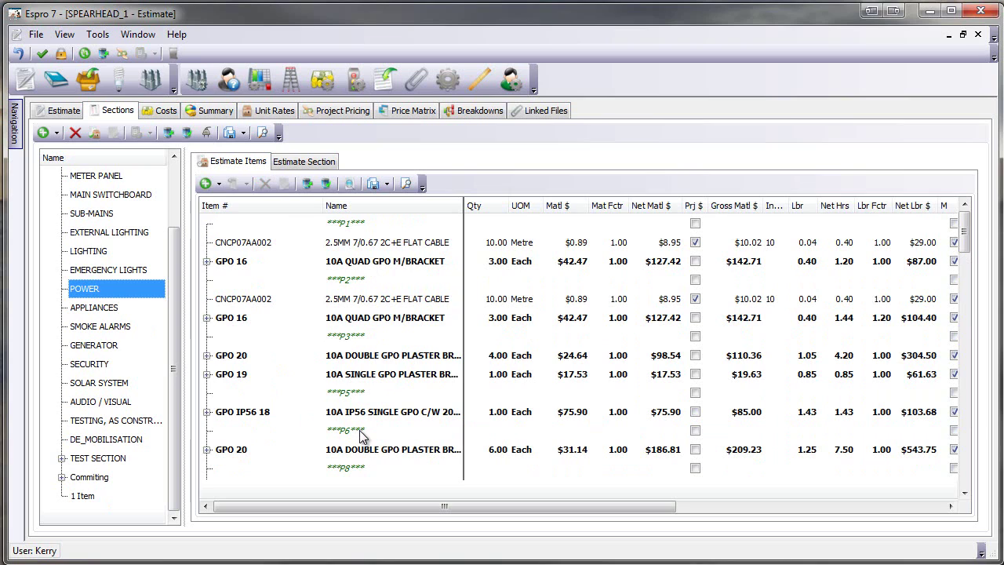
pyautogui.click(163, 111)
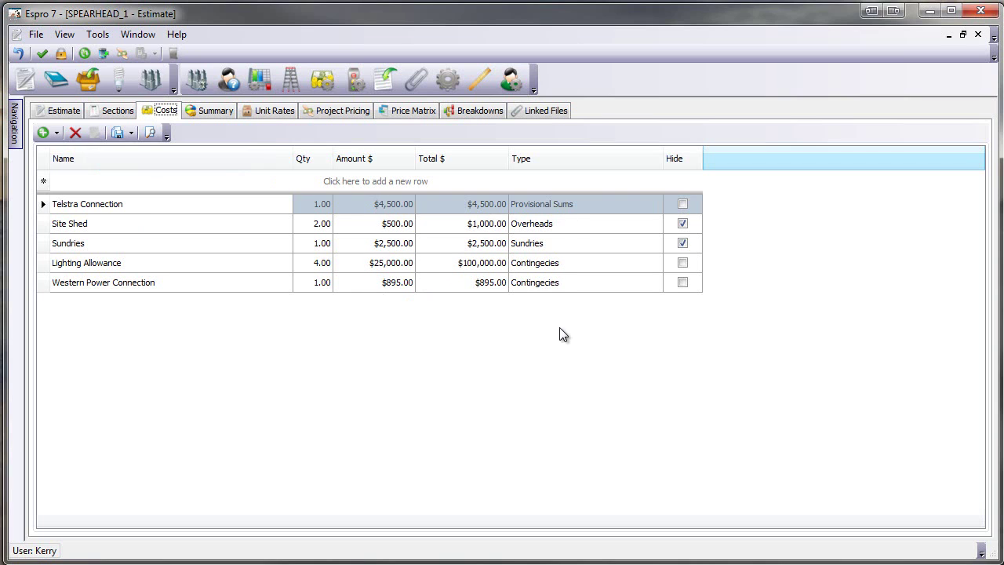
# Examine the parts, quantities and average and project prices in the estimate's Price Matrix.
pyautogui.click(410, 111)
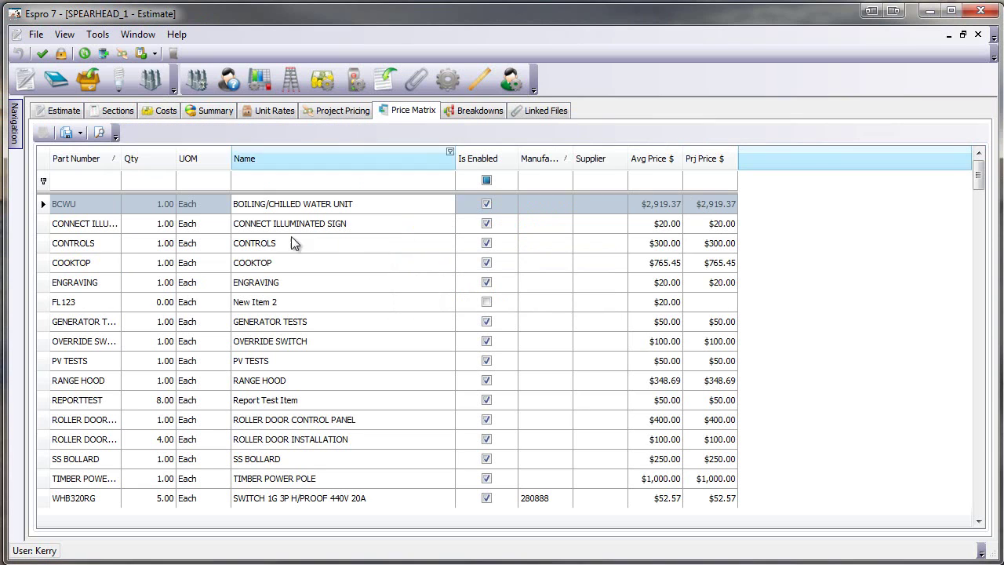
pyautogui.scroll(-4, 81, 366)
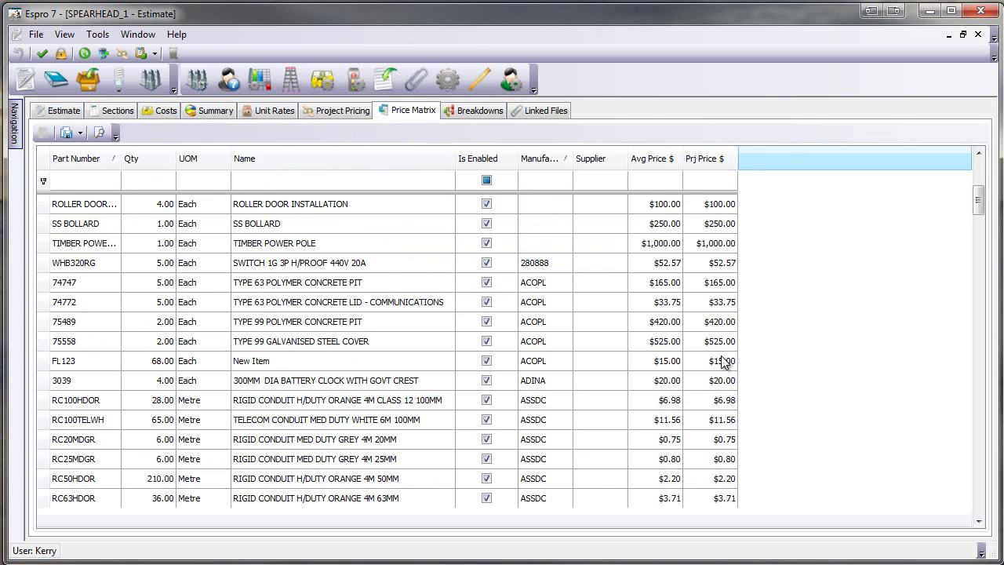
pyautogui.scroll(-1, 723, 361)
pyautogui.scroll(-3, 723, 361)
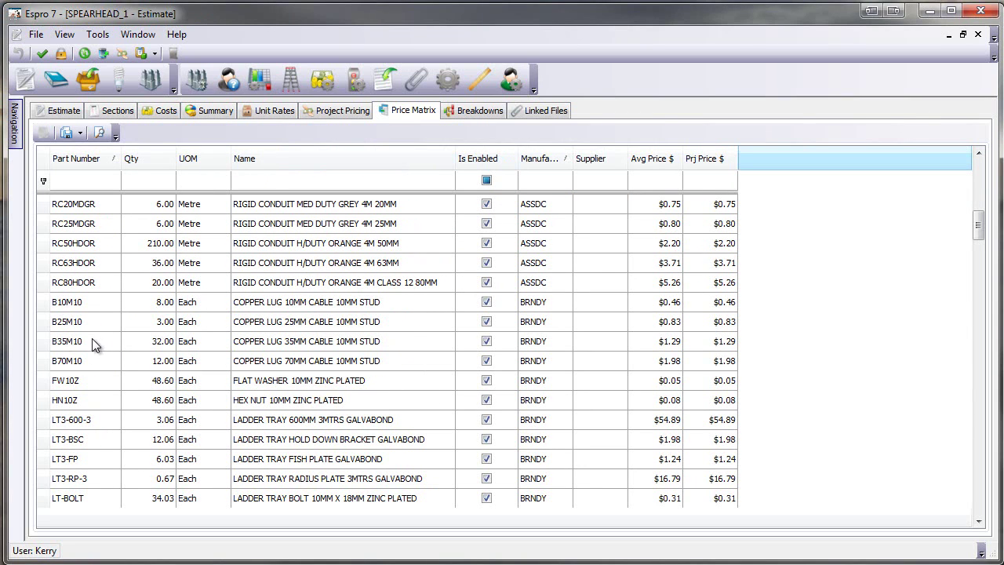
pyautogui.scroll(5, 147, 356)
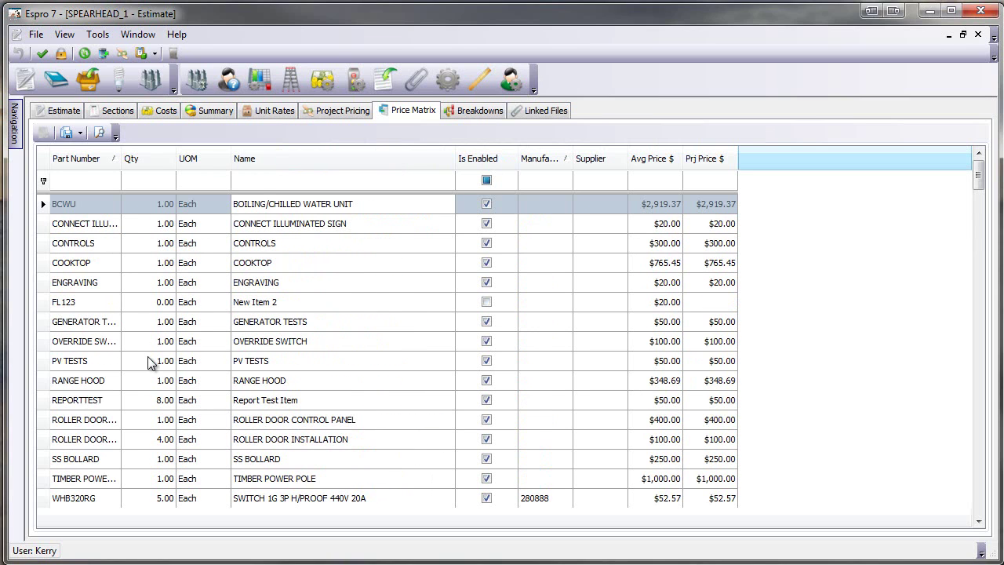
# Review the estimate's project pricing, breakdowns, linked files and unit rates.
pyautogui.click(332, 113)
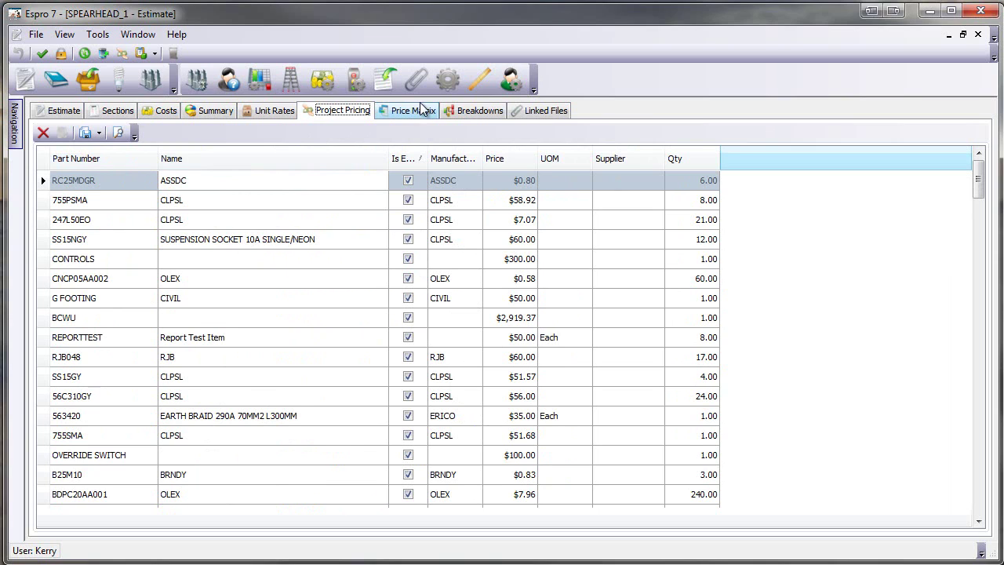
pyautogui.click(480, 113)
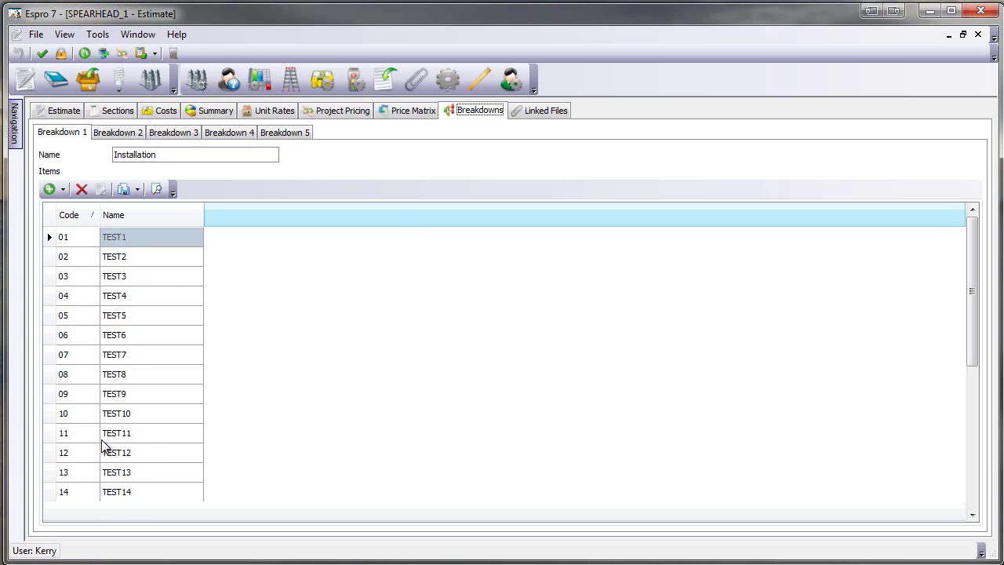
pyautogui.click(538, 114)
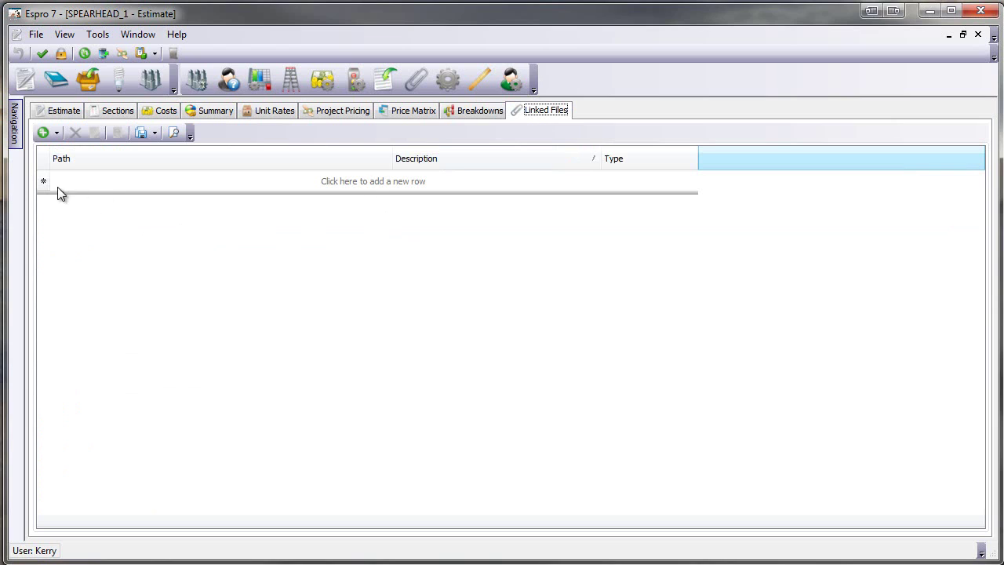
pyautogui.click(267, 111)
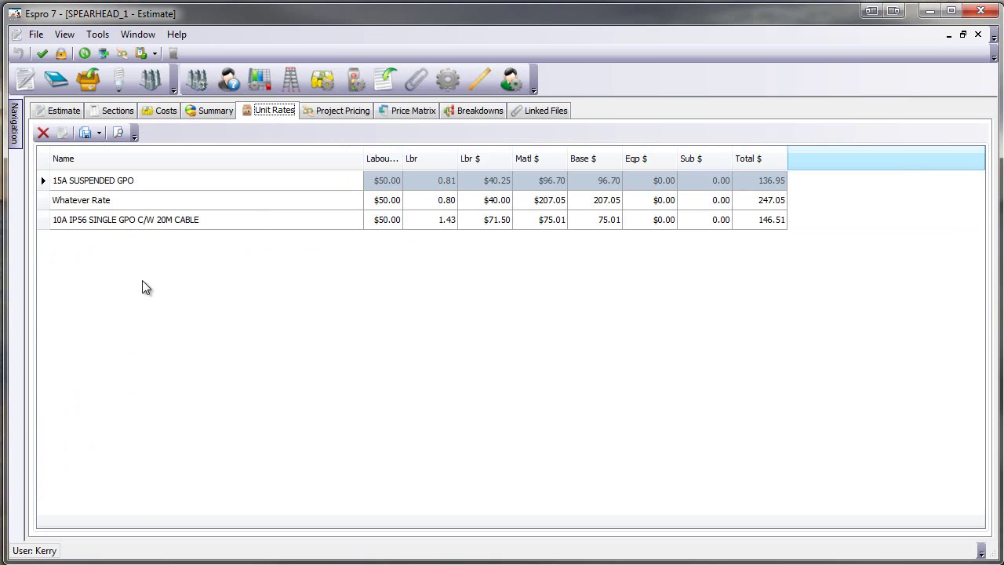
# Examine the estimate's summary totals and profits, and view the available summaries, keeping DefaultSummary.
pyautogui.click(208, 110)
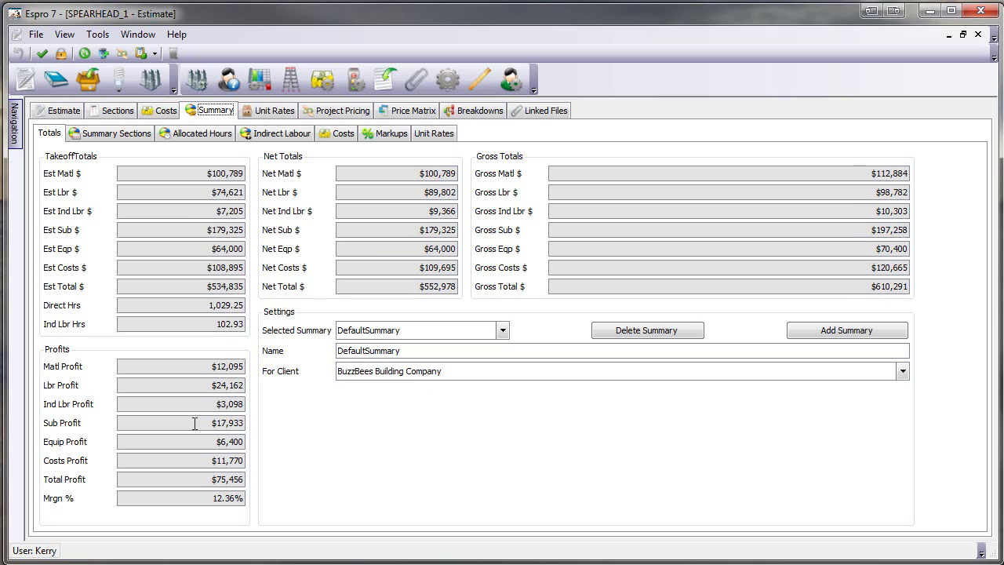
pyautogui.click(199, 503)
pyautogui.click(503, 330)
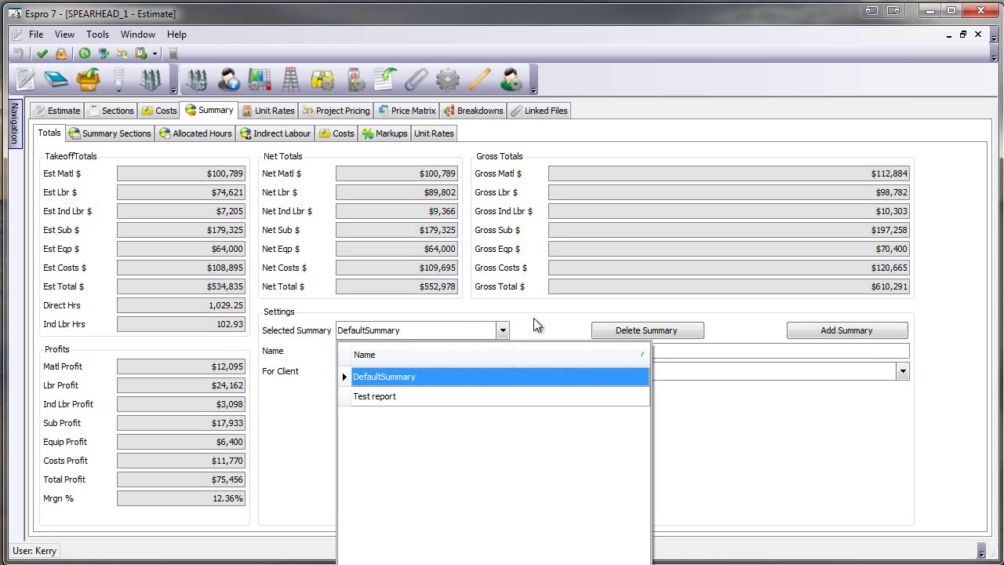
pyautogui.click(536, 325)
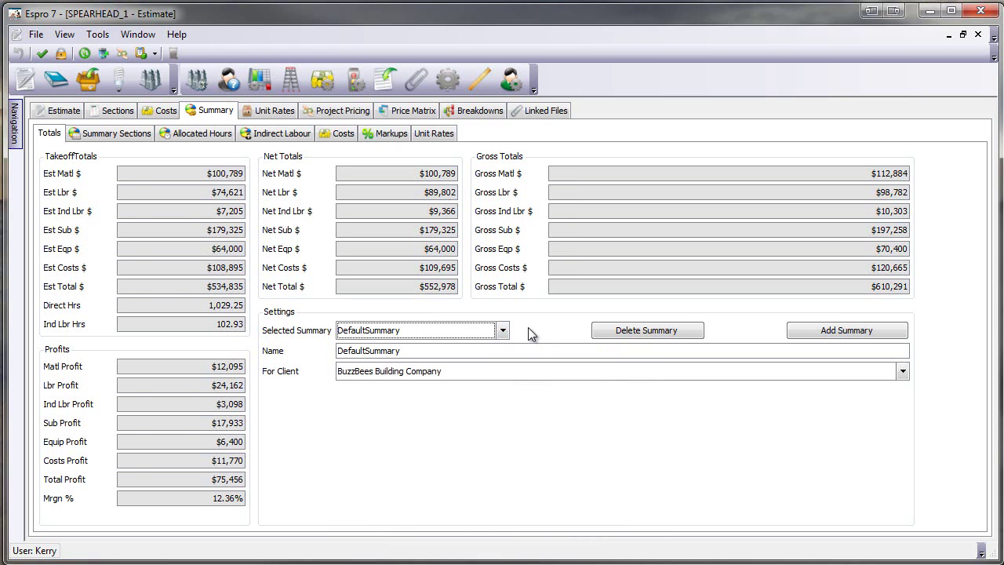
# Examine the material, labour, subcontractor and equipment figures per section in the summary.
pyautogui.click(111, 135)
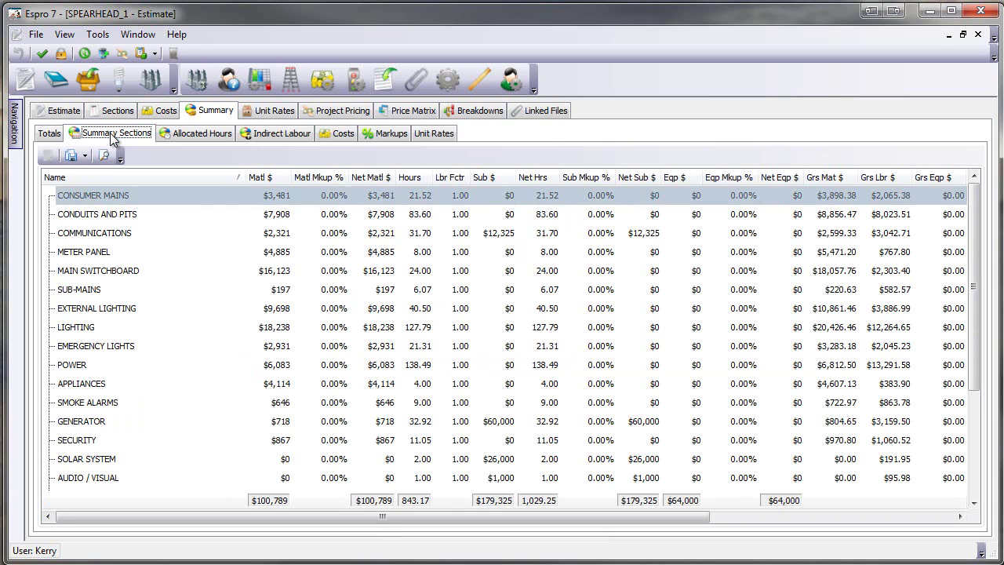
pyautogui.scroll(-3, 96, 433)
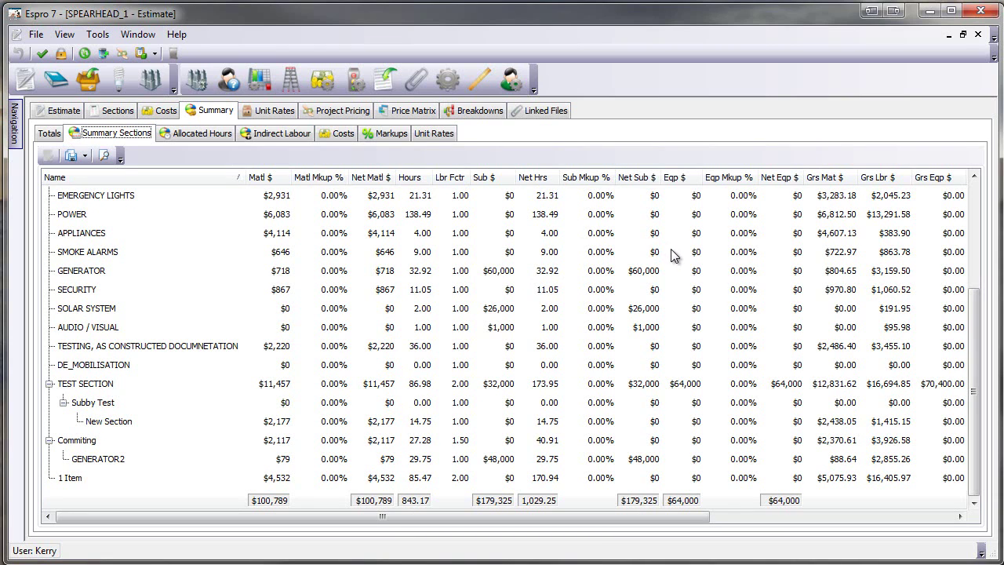
pyautogui.scroll(1, 318, 341)
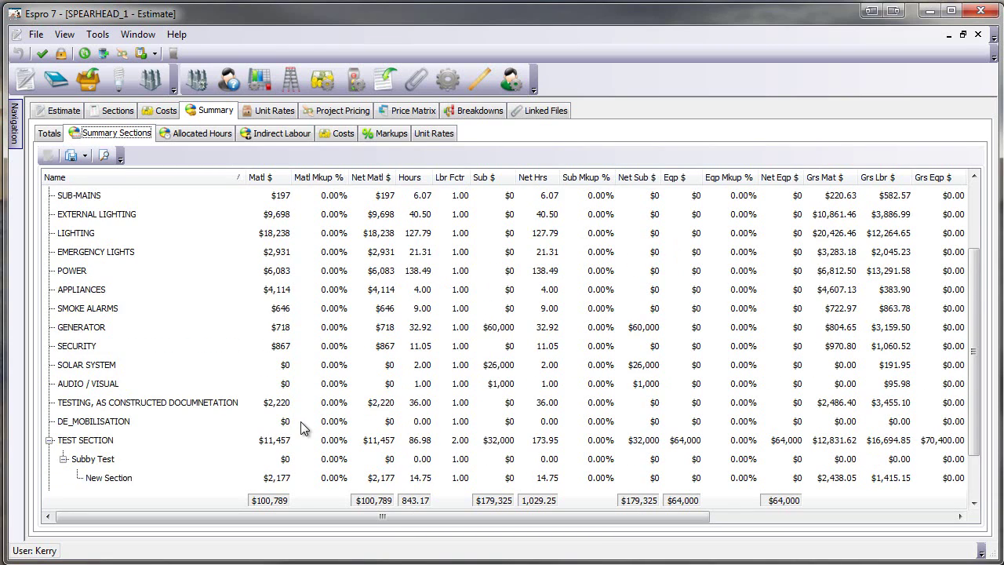
# Review the summary's allocated hours, indirect labour, costs, markups and unit rates.
pyautogui.click(191, 134)
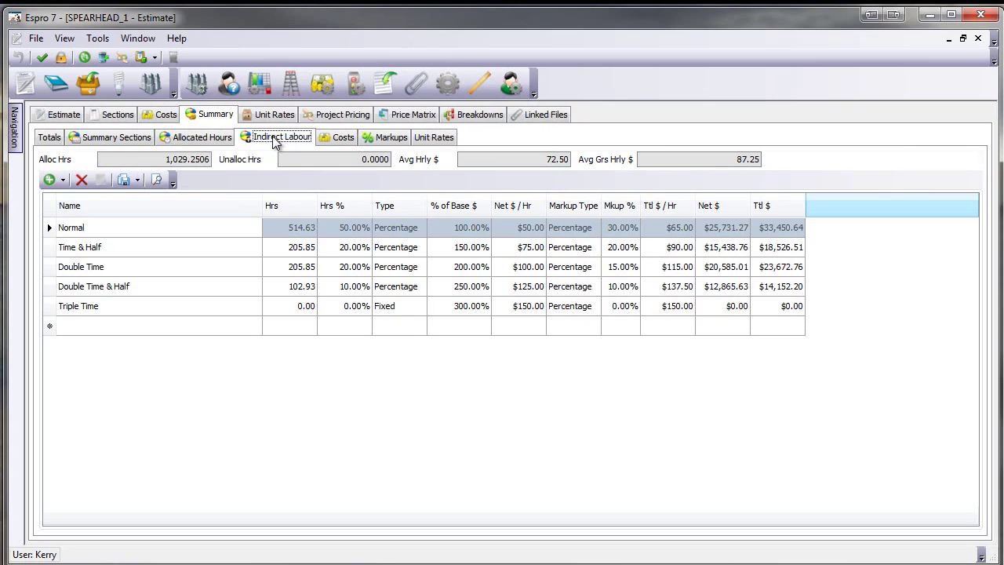
pyautogui.click(276, 140)
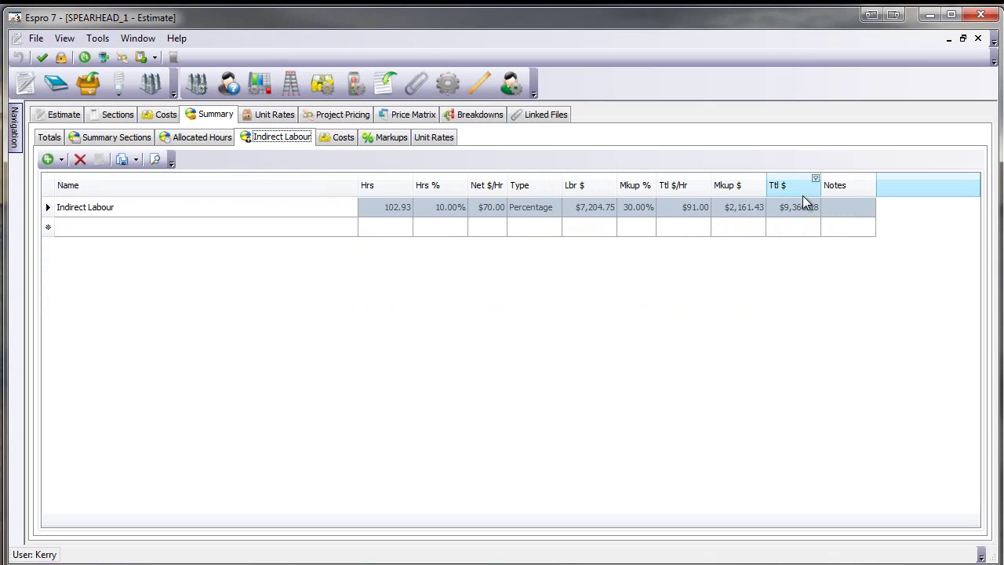
pyautogui.click(343, 138)
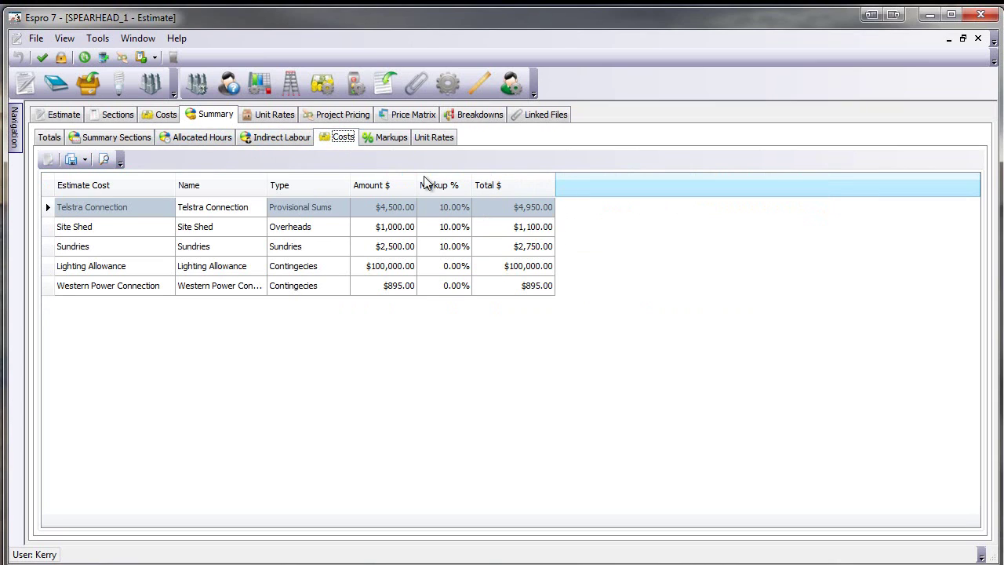
pyautogui.click(391, 138)
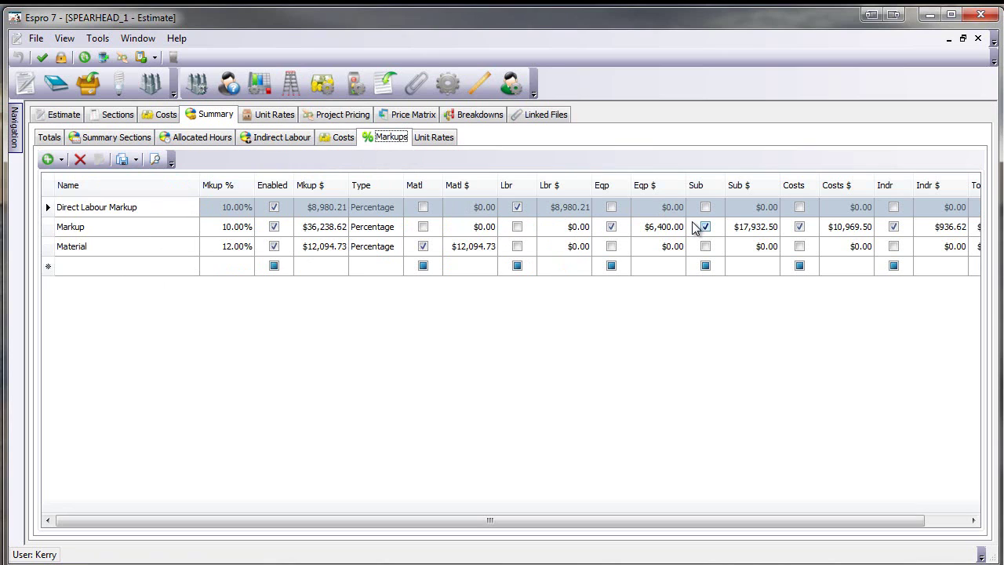
pyautogui.click(430, 138)
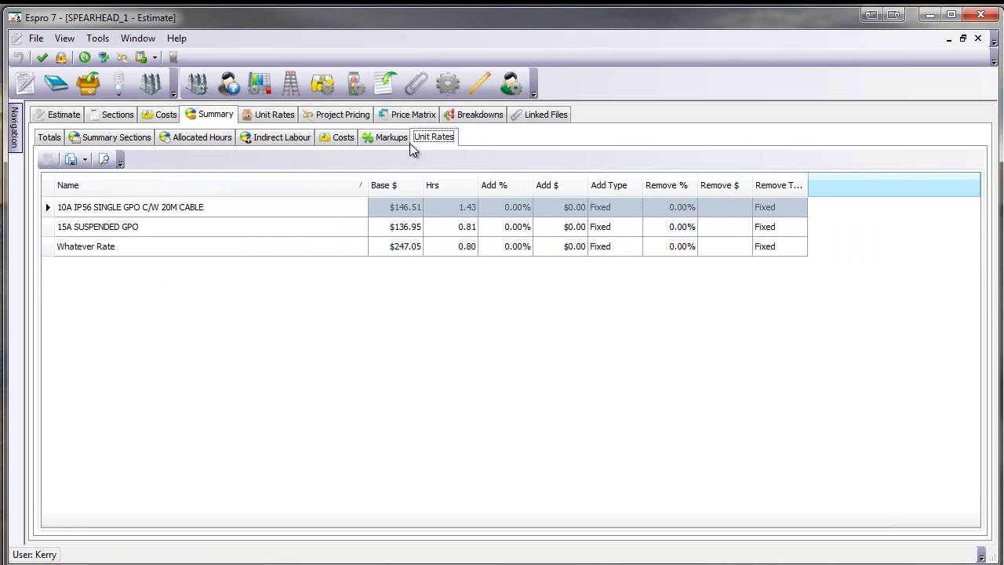